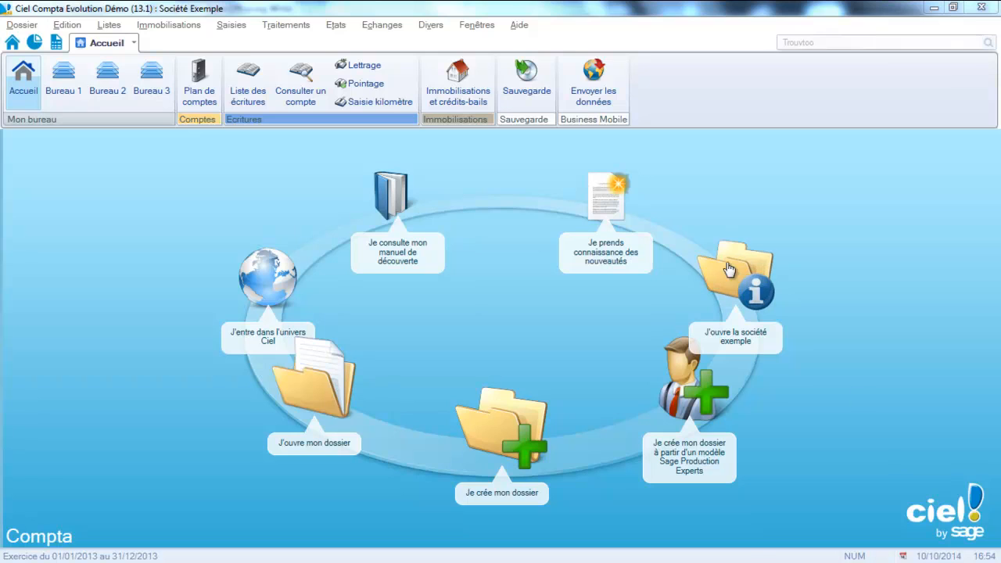
- Open the cash-flow forecasts (Trésorerie prévisionnelle) and start a new forecast titled "Etat de trésorerie"
{"action": "left_click", "coordinate": [431, 25]}
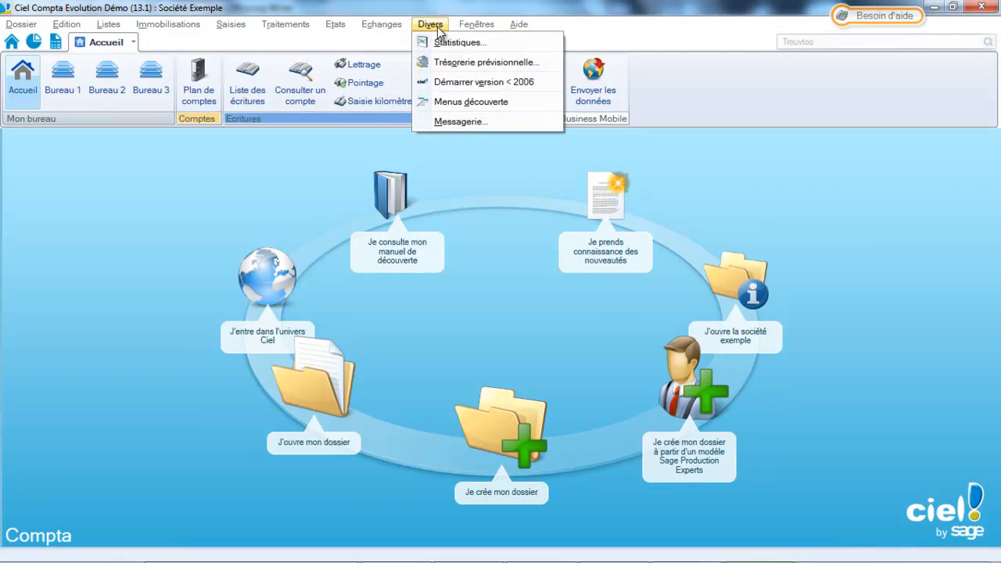
{"action": "left_click", "coordinate": [440, 64]}
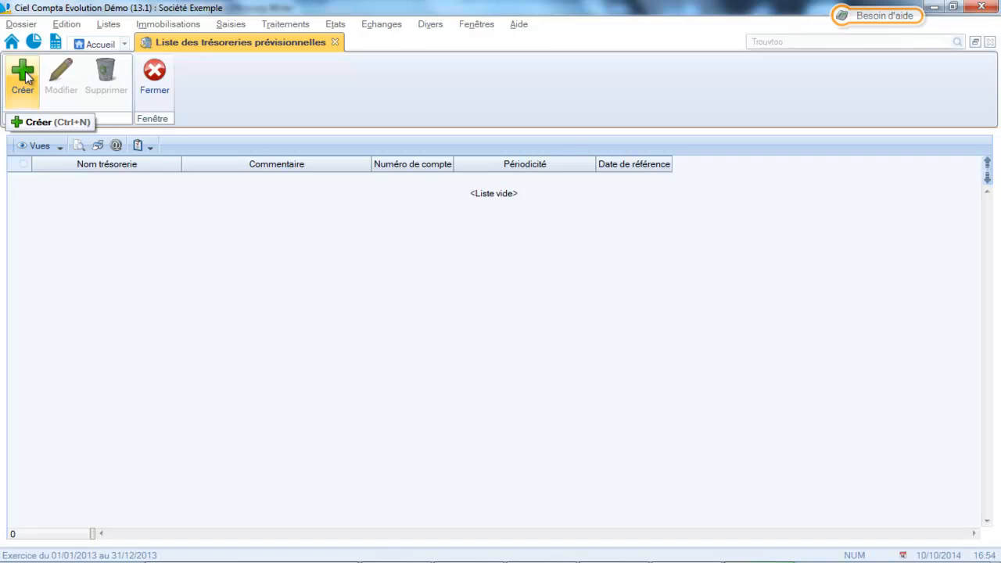
{"action": "left_click", "coordinate": [26, 76]}
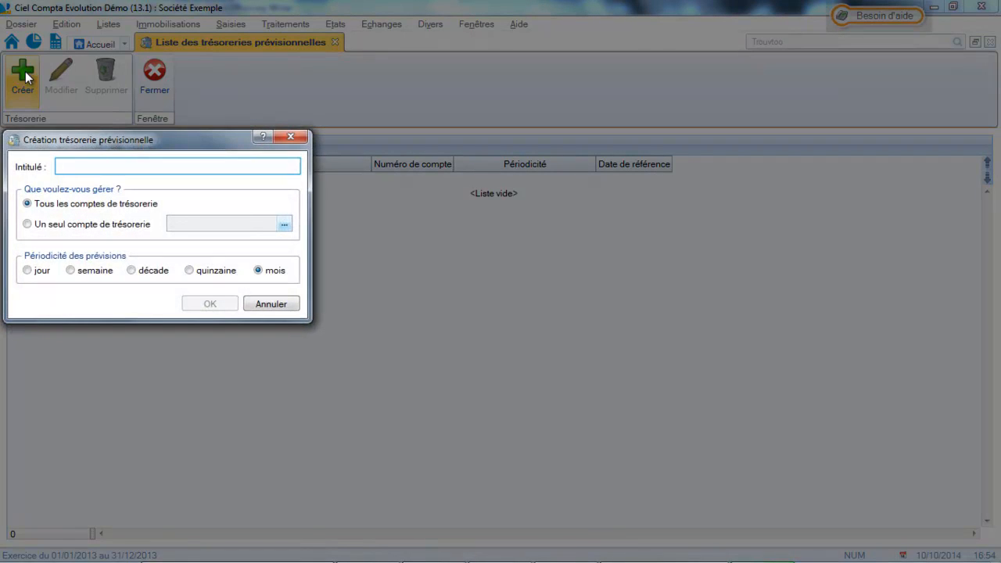
{"action": "type", "text": "Eta"}
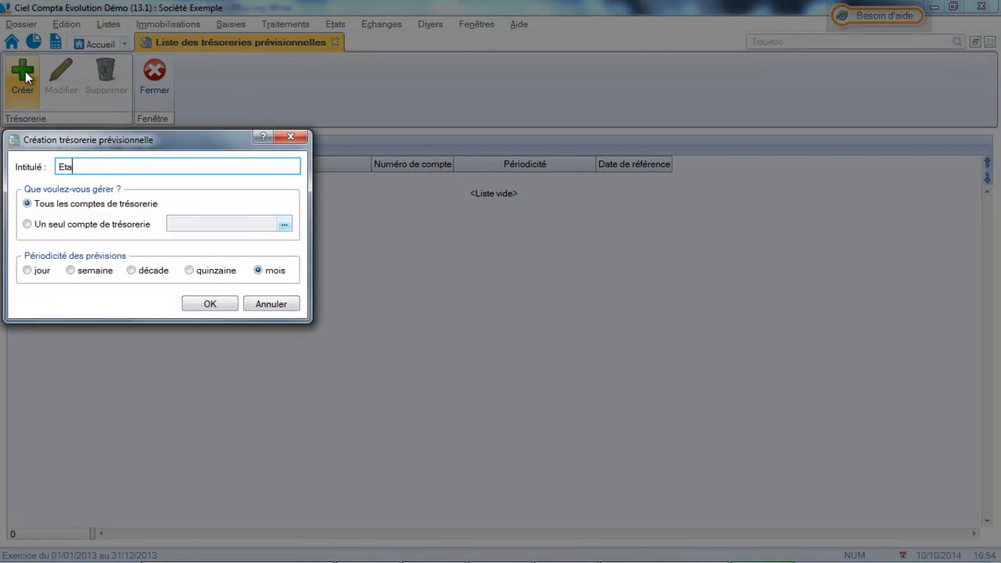
{"action": "type", "text": "t de trésorerie"}
{"action": "key", "text": "Tab"}
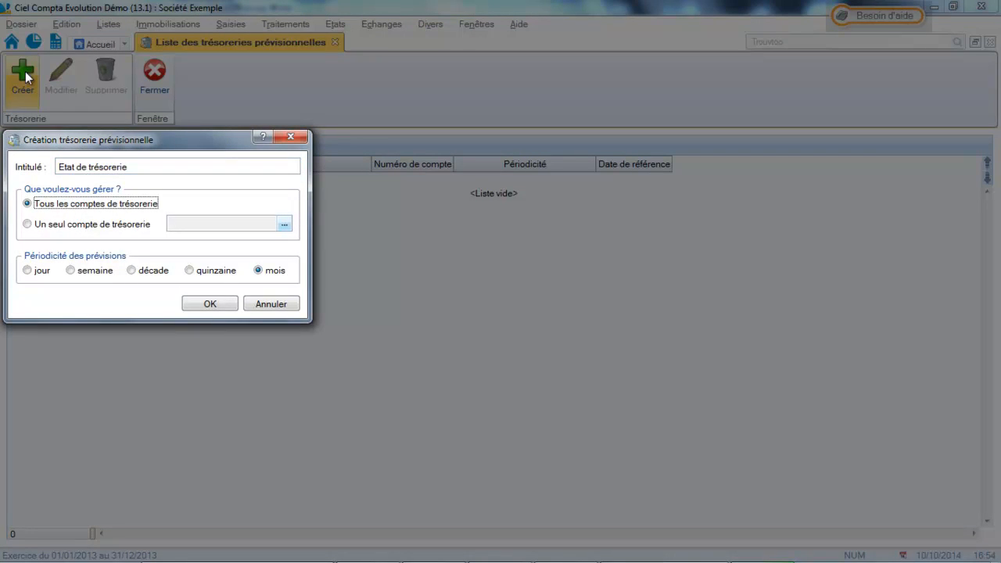
- Limit the forecast to the single treasury account Banque and create it with monthly periodicity
{"action": "left_click", "coordinate": [31, 224]}
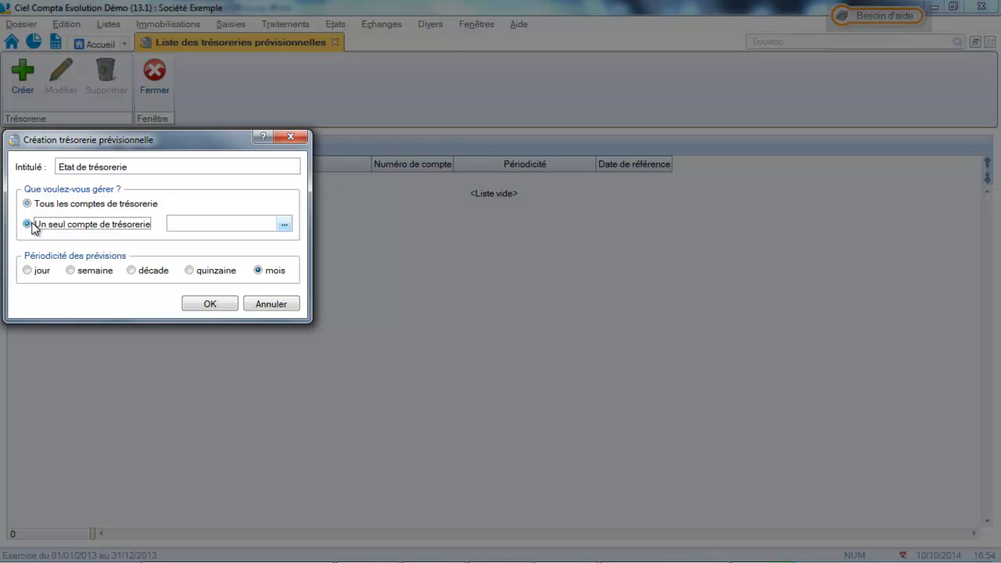
{"action": "left_click", "coordinate": [285, 225]}
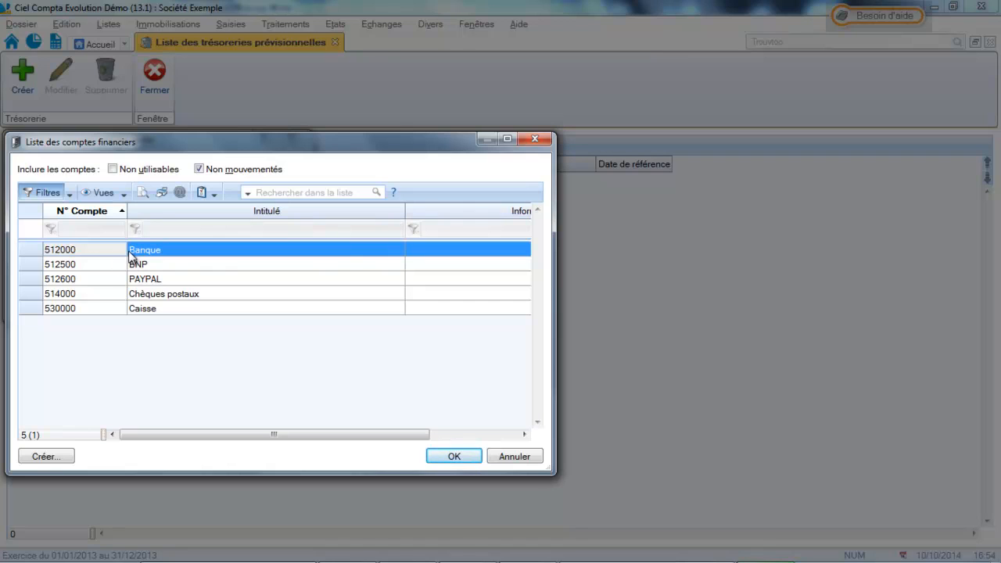
{"action": "double_click", "coordinate": [131, 251]}
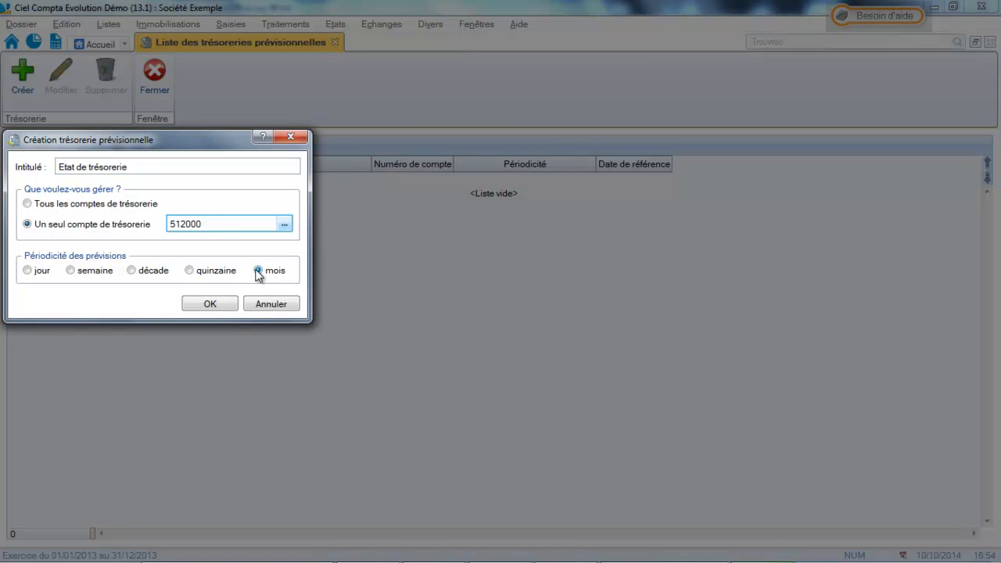
{"action": "left_click", "coordinate": [209, 304]}
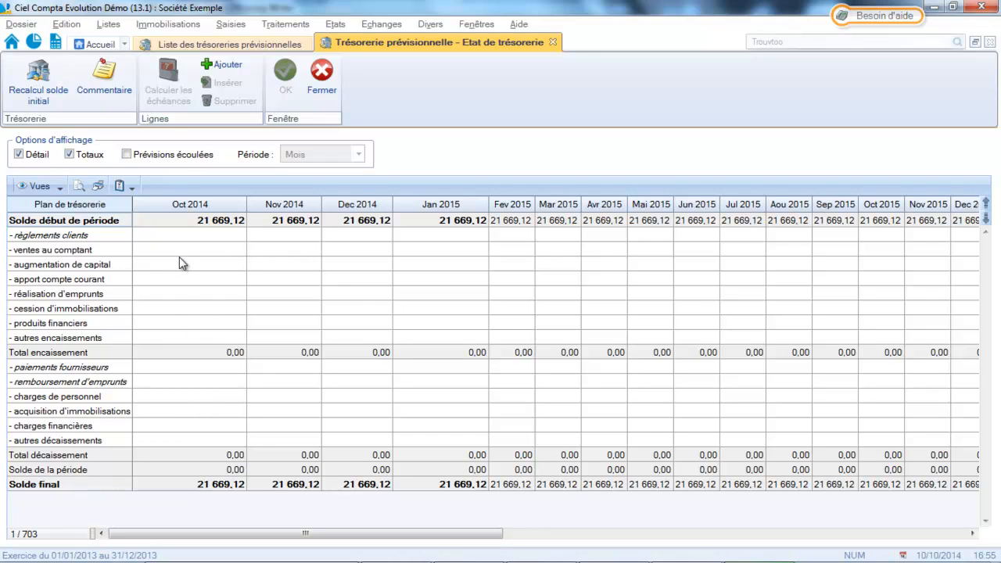
- Enter 5000 for "charges de personnel" in October 2014
{"action": "left_click", "coordinate": [179, 337]}
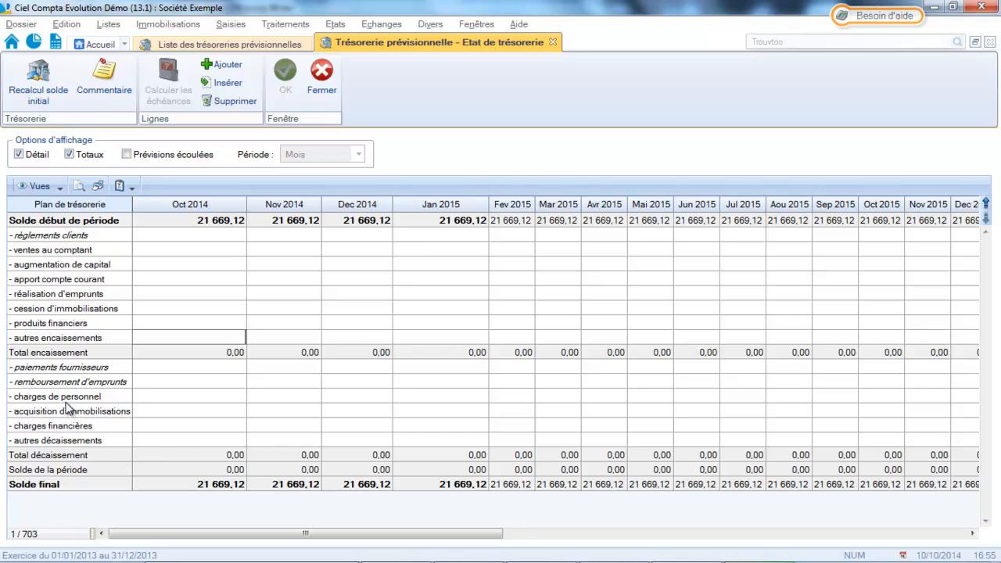
{"action": "left_click", "coordinate": [181, 393]}
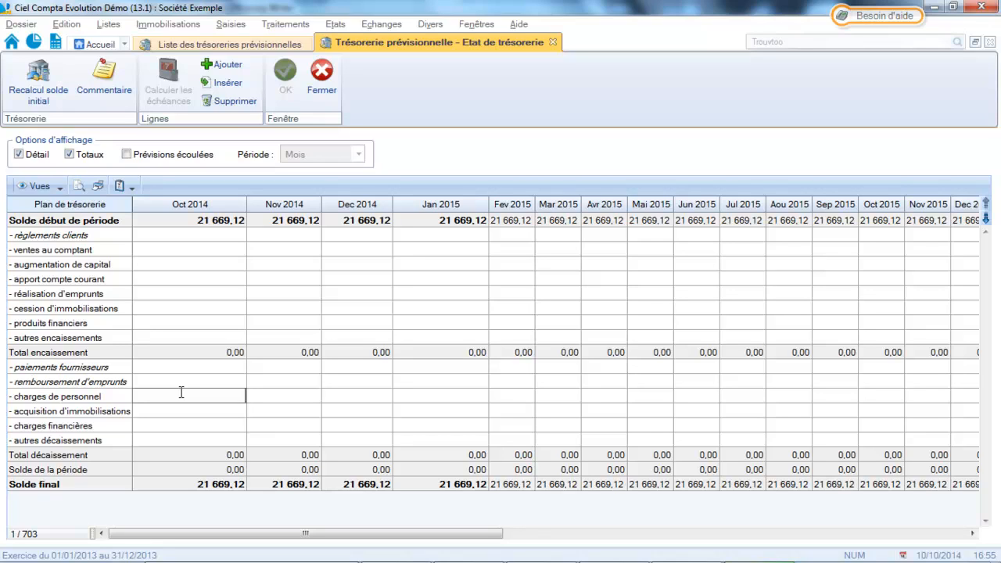
{"action": "type", "text": "5000"}
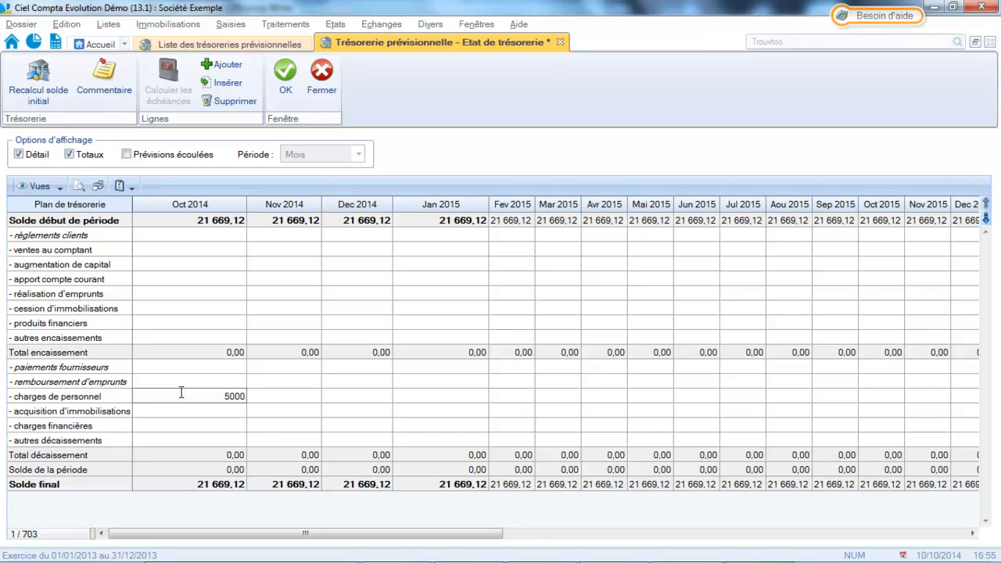
{"action": "key", "text": "Return"}
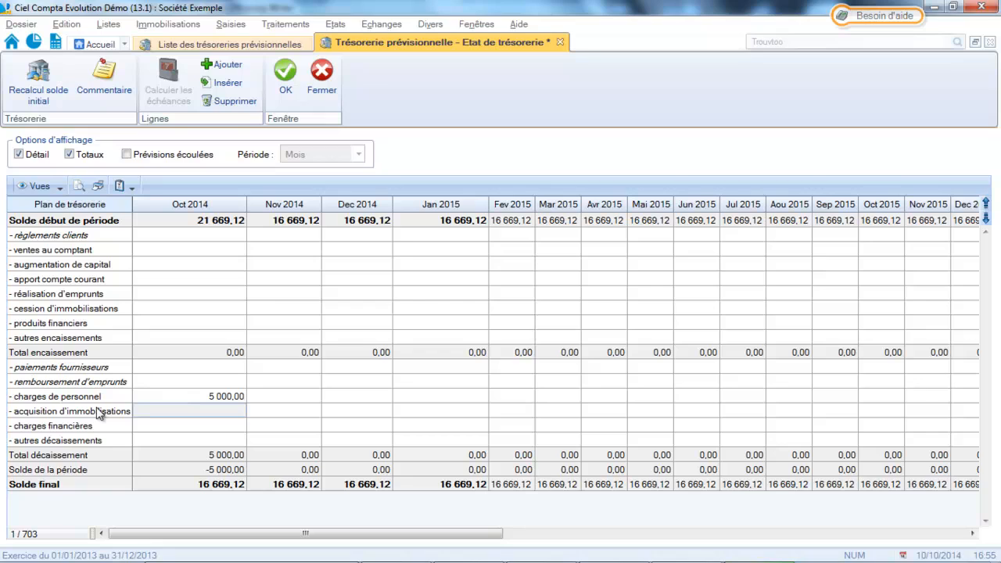
- Add a Décaissement line named "- TVA à payer" and enter 500 for it in October 2014
{"action": "right_click", "coordinate": [50, 428]}
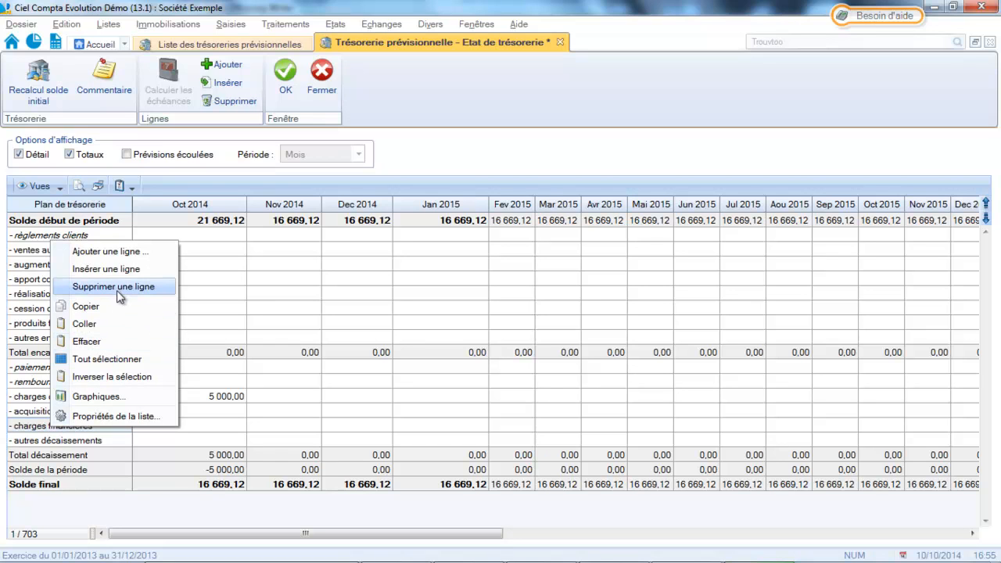
{"action": "left_click", "coordinate": [103, 254]}
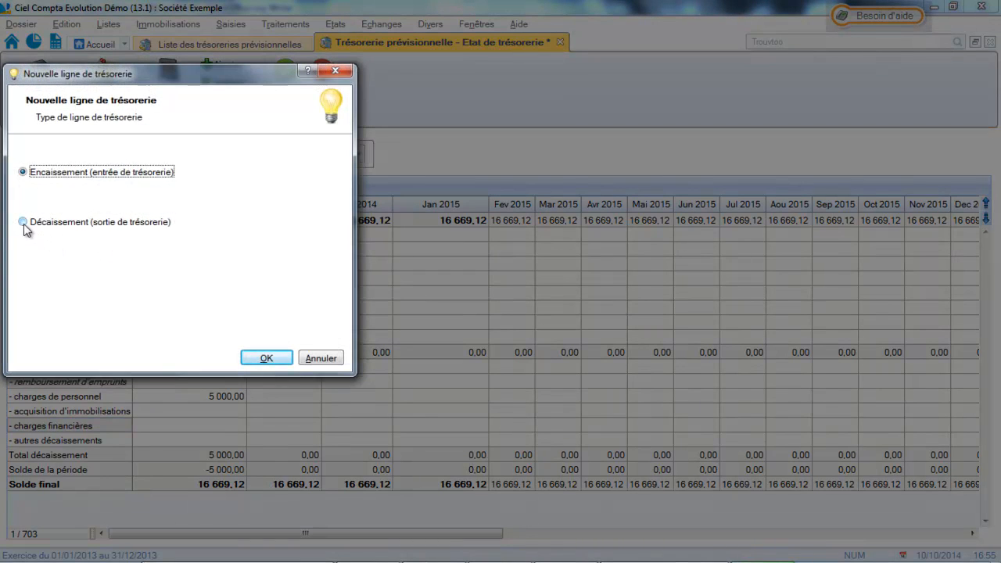
{"action": "left_click", "coordinate": [23, 222]}
{"action": "left_click", "coordinate": [266, 358]}
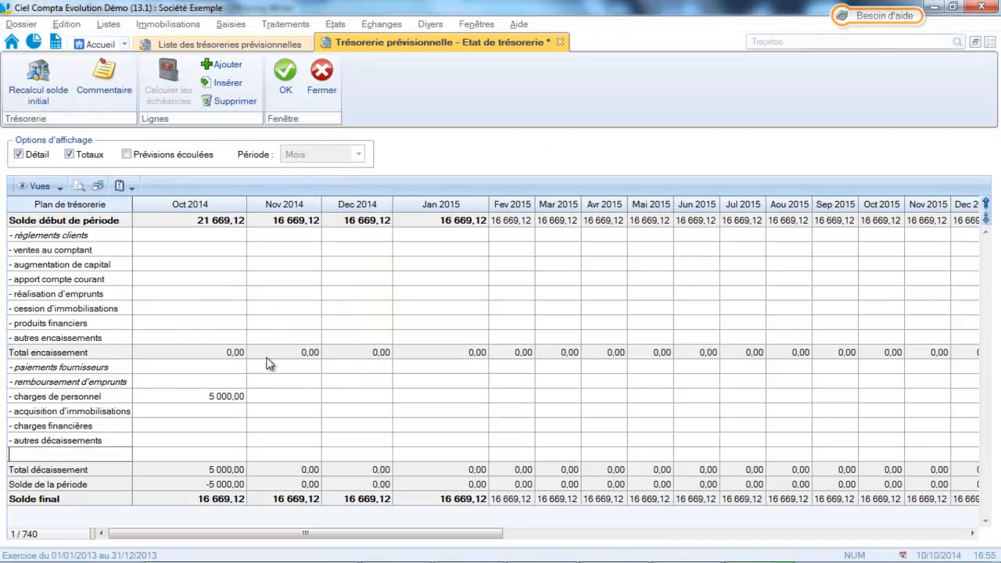
{"action": "type", "text": "- TVA à payer"}
{"action": "key", "text": "Tab"}
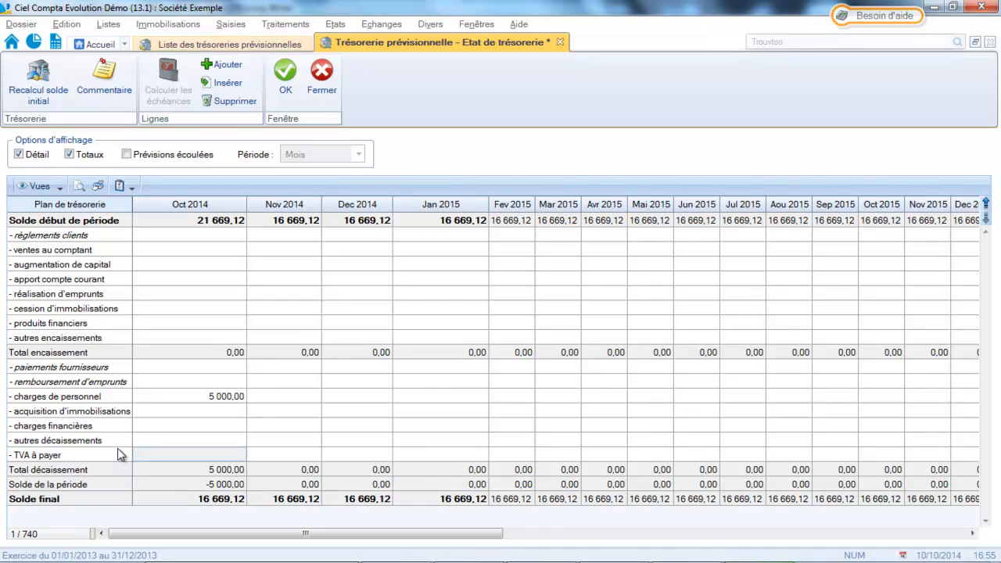
{"action": "type", "text": "500"}
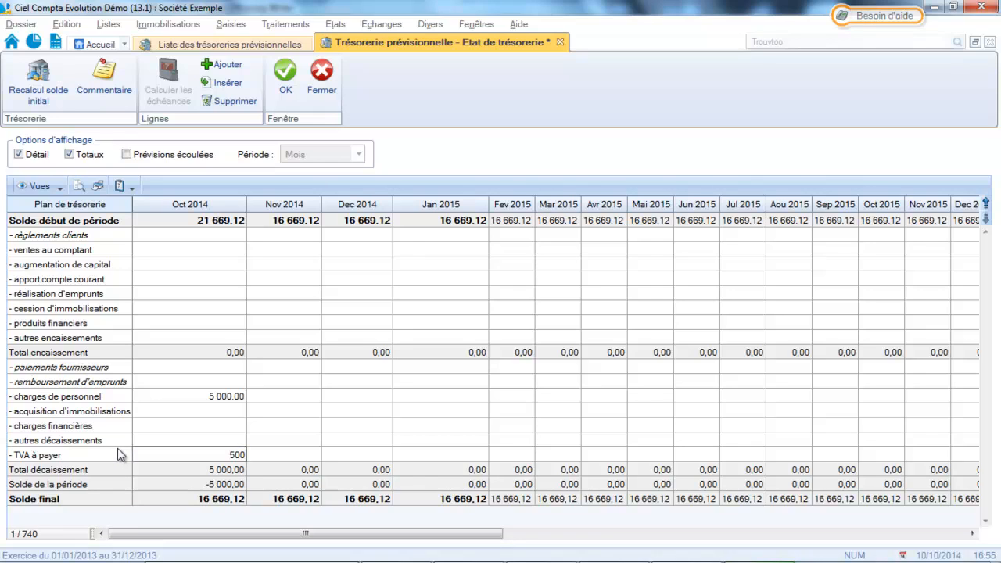
{"action": "key", "text": "Tab"}
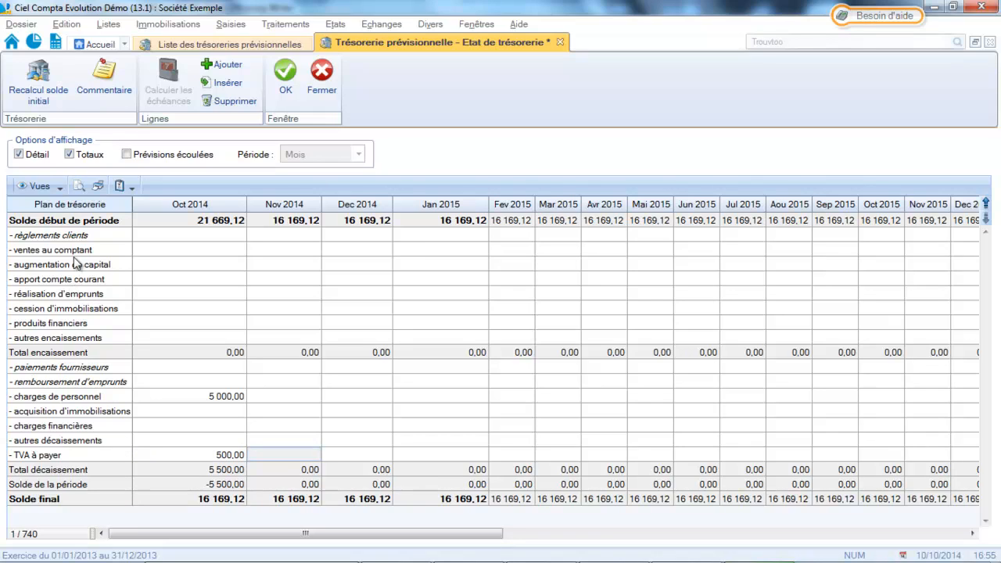
- For October 2014, enter 2000 in "autres encaissements" and 100 in "autres décaissements"
{"action": "left_click", "coordinate": [164, 338]}
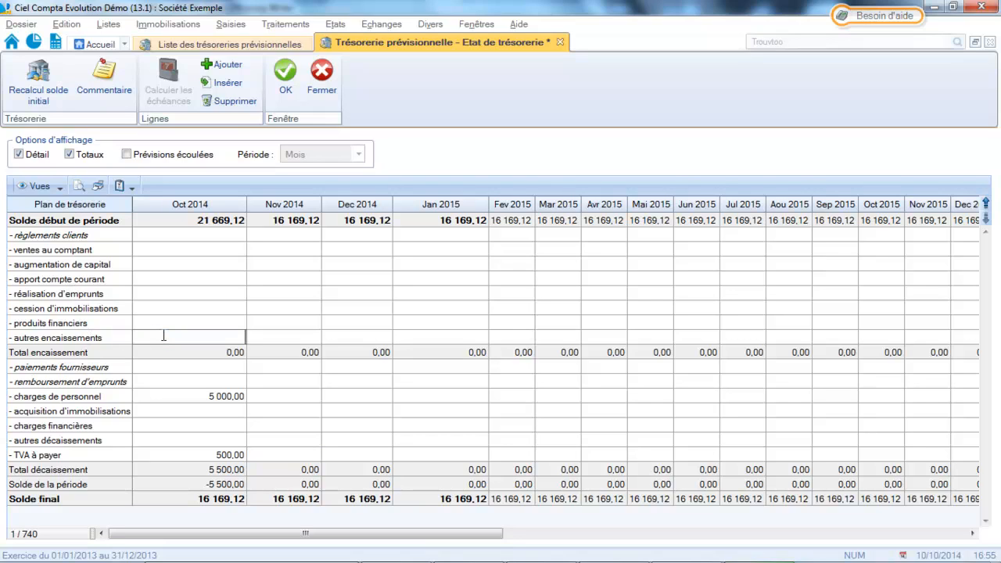
{"action": "type", "text": "2000"}
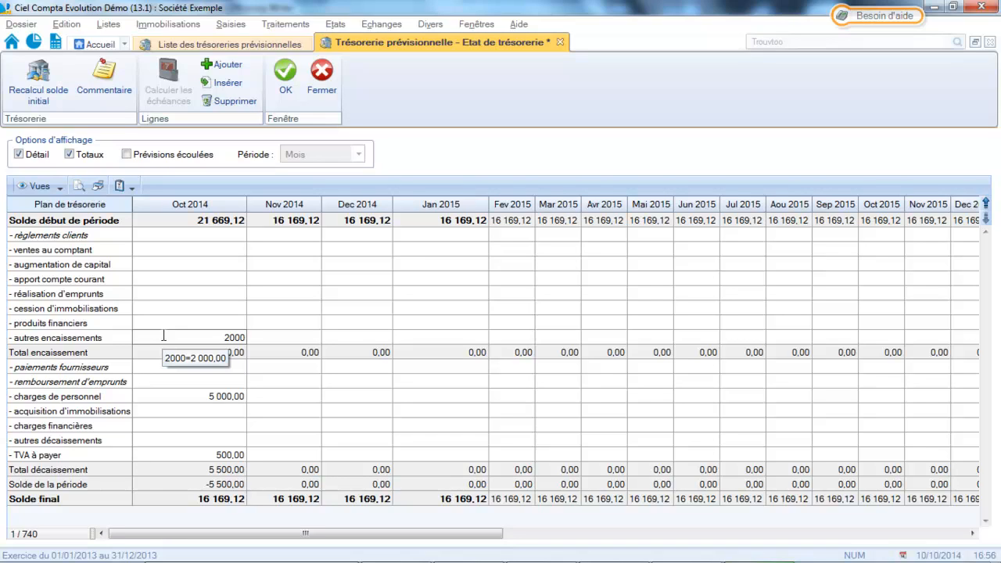
{"action": "key", "text": "Return"}
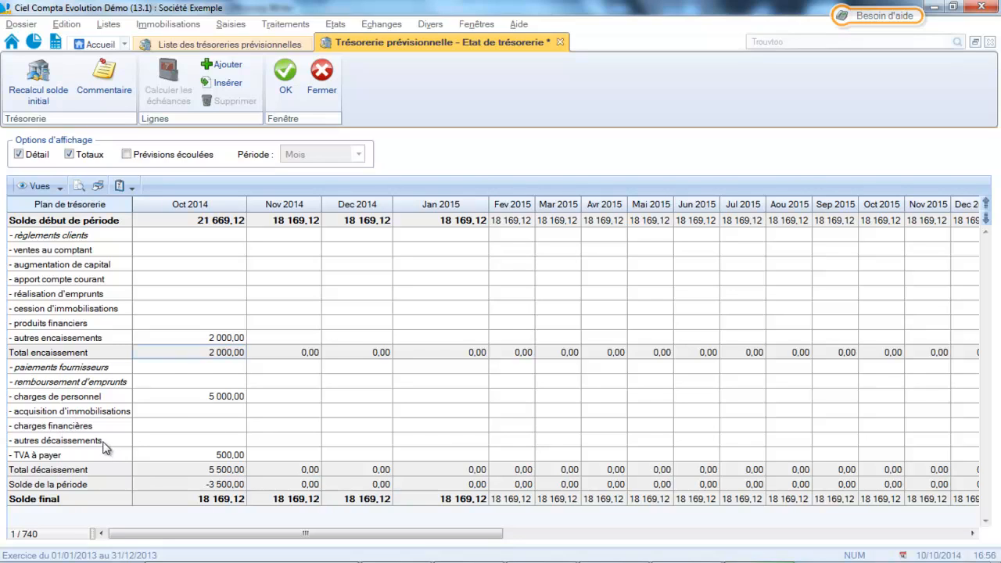
{"action": "left_click", "coordinate": [180, 438]}
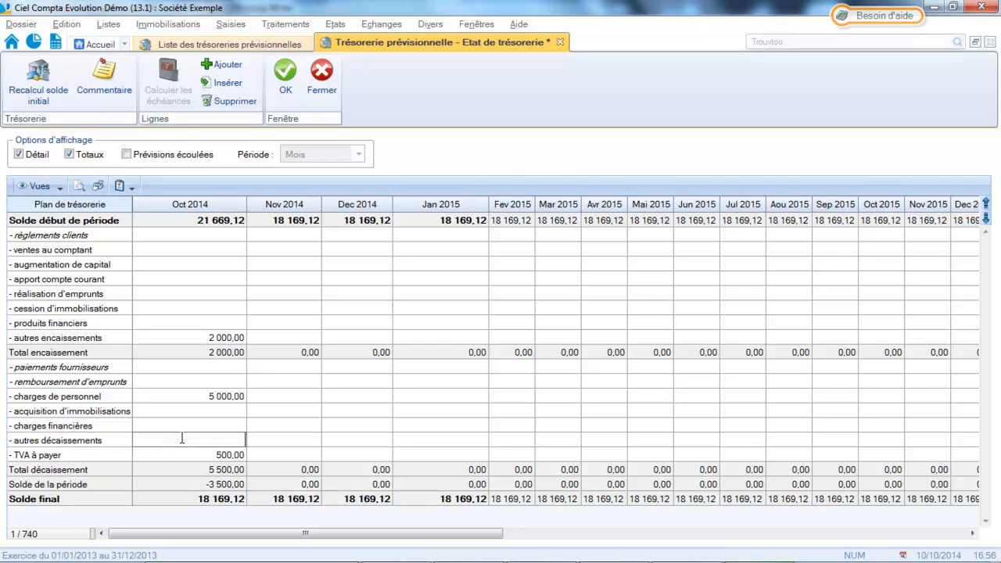
{"action": "type", "text": "100"}
{"action": "key", "text": "Return"}
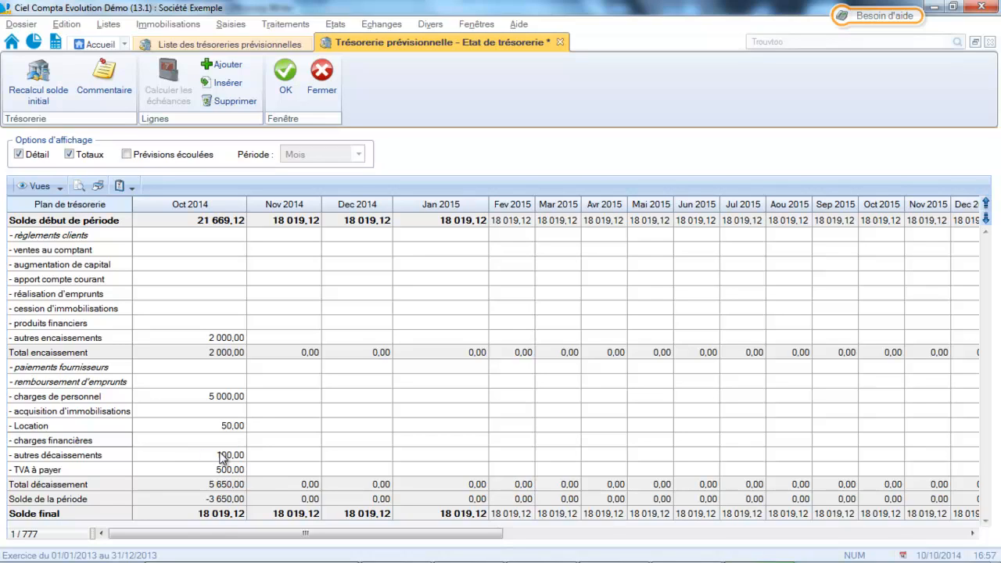
- Copy the October 2014 "autres décaissements" amount across to all following months
{"action": "left_click", "coordinate": [220, 454]}
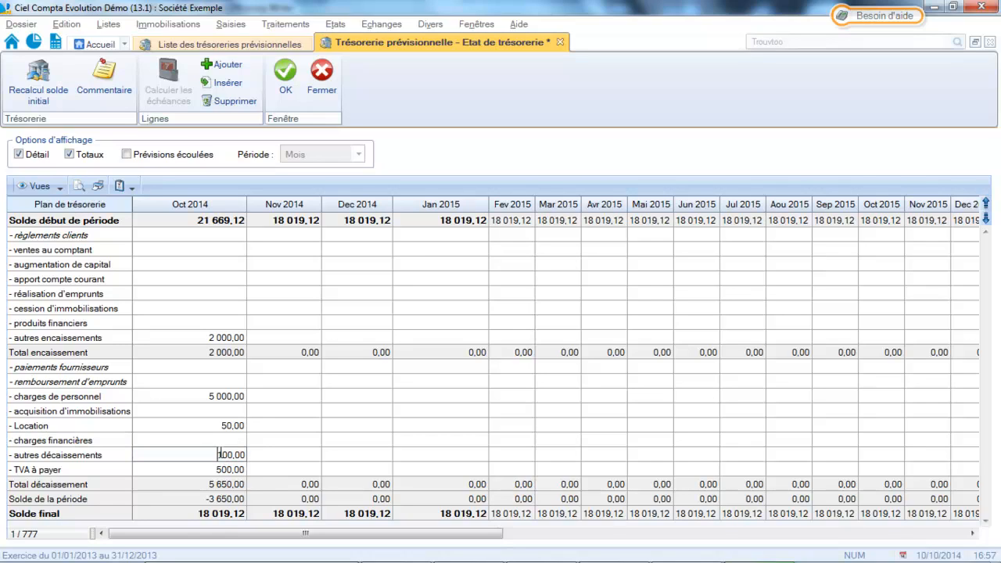
{"action": "right_click", "coordinate": [220, 453]}
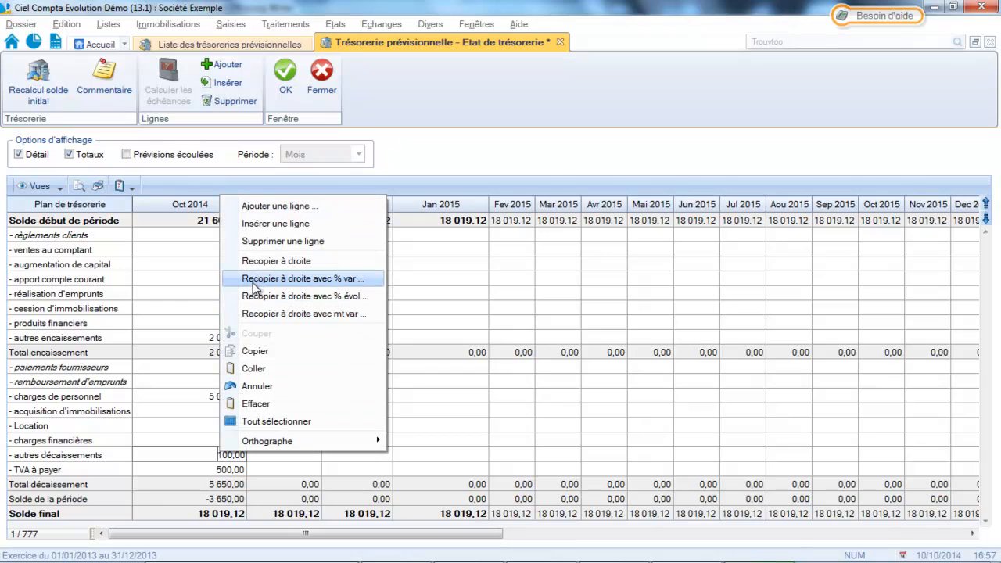
{"action": "left_click", "coordinate": [296, 268]}
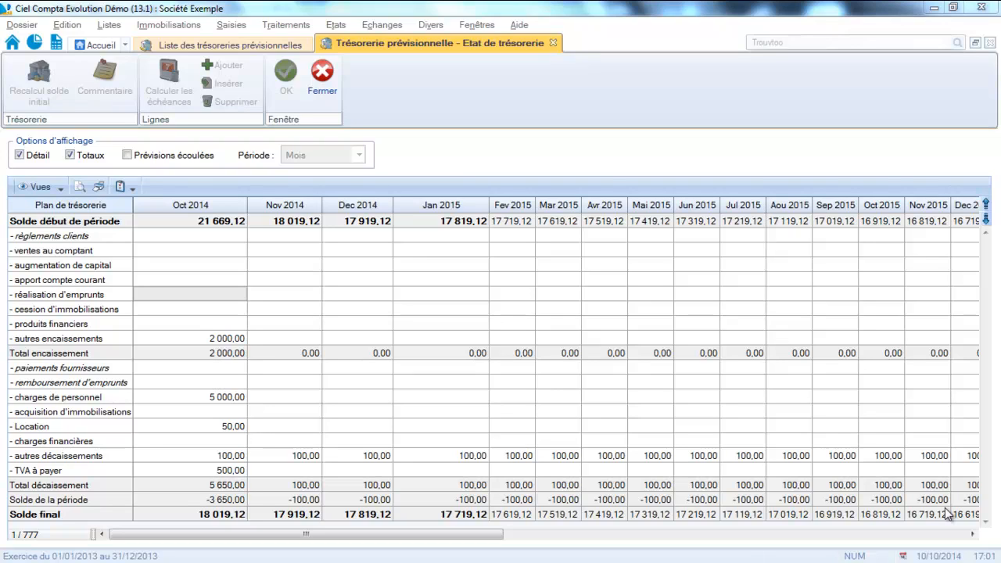
- Preview the printout of the entire forecast table, then return to the forecast
{"action": "left_click", "coordinate": [78, 187]}
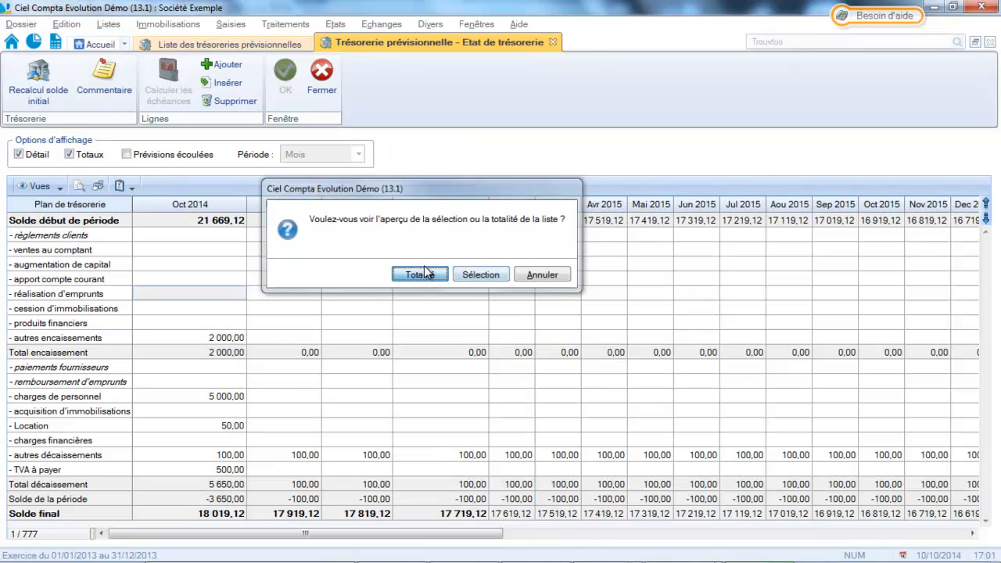
{"action": "left_click", "coordinate": [424, 272]}
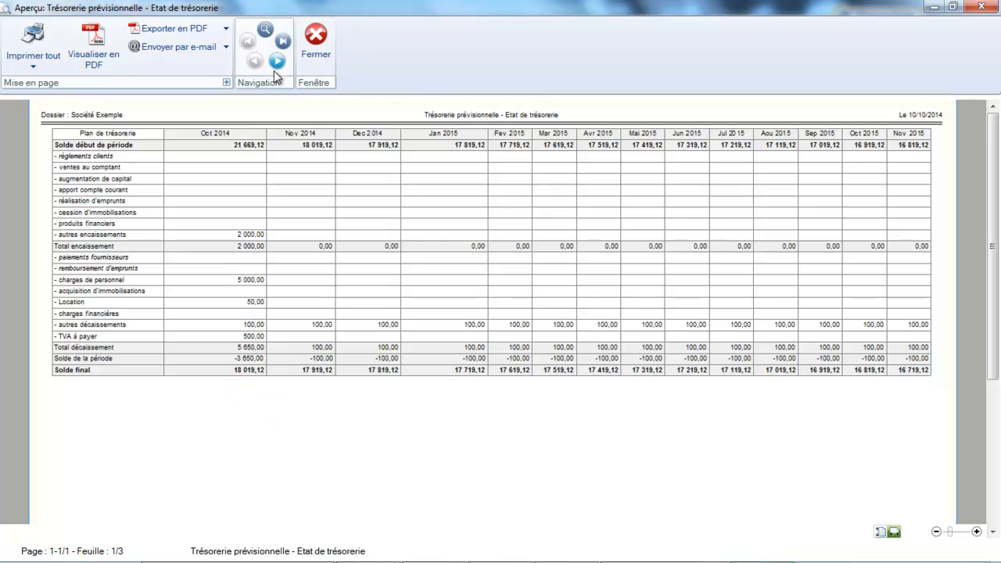
{"action": "left_click", "coordinate": [328, 61]}
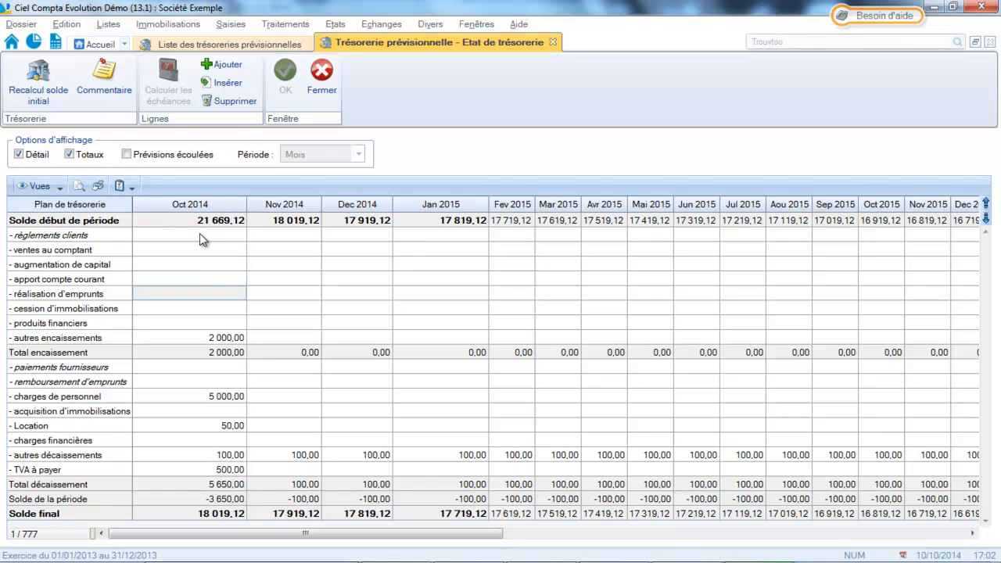
- Select the October to December 2014 figures and preview the printout of that selection only
{"action": "left_click_drag", "start_coordinate": [199, 234], "coordinate": [332, 501]}
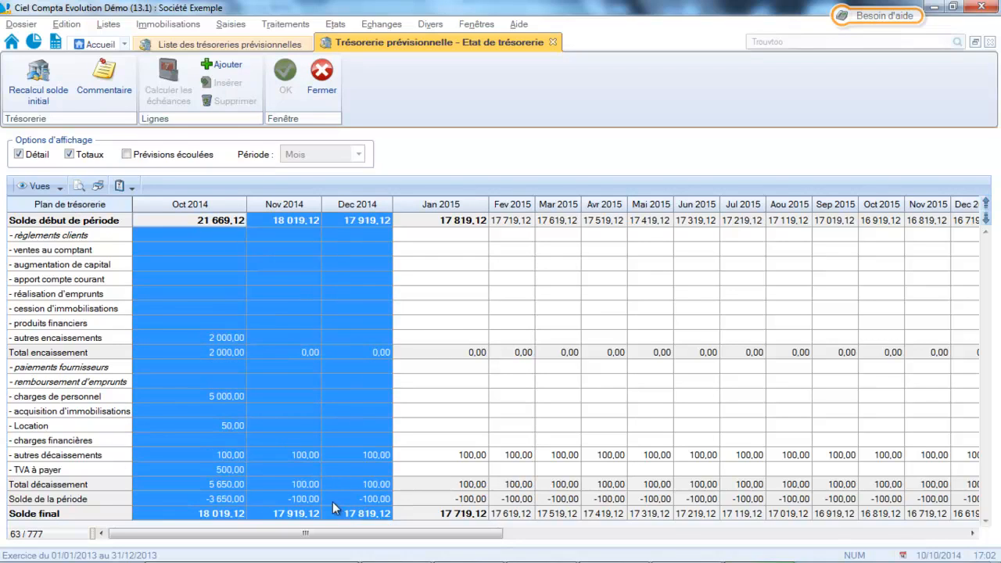
{"action": "left_click", "coordinate": [78, 187]}
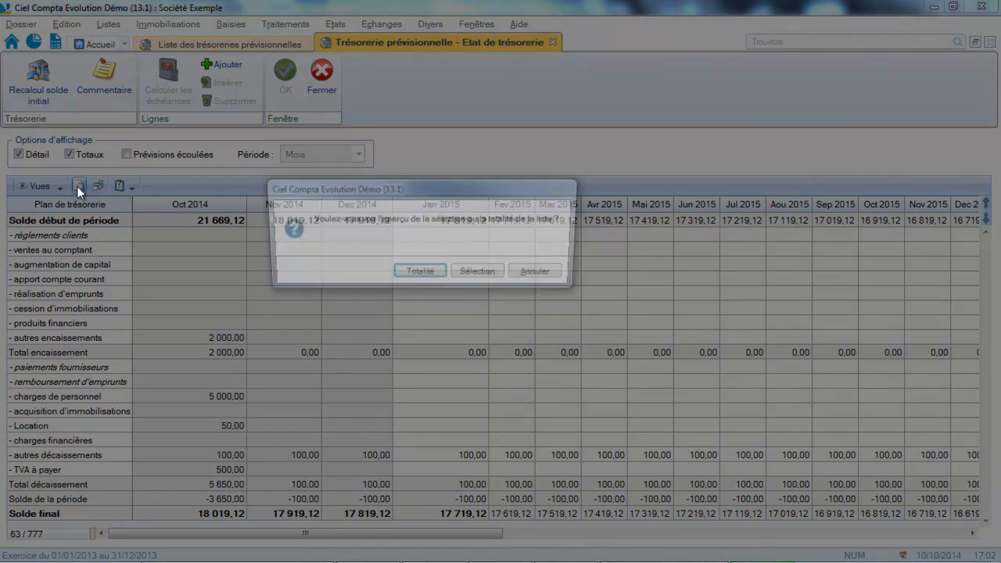
{"action": "left_click", "coordinate": [481, 275]}
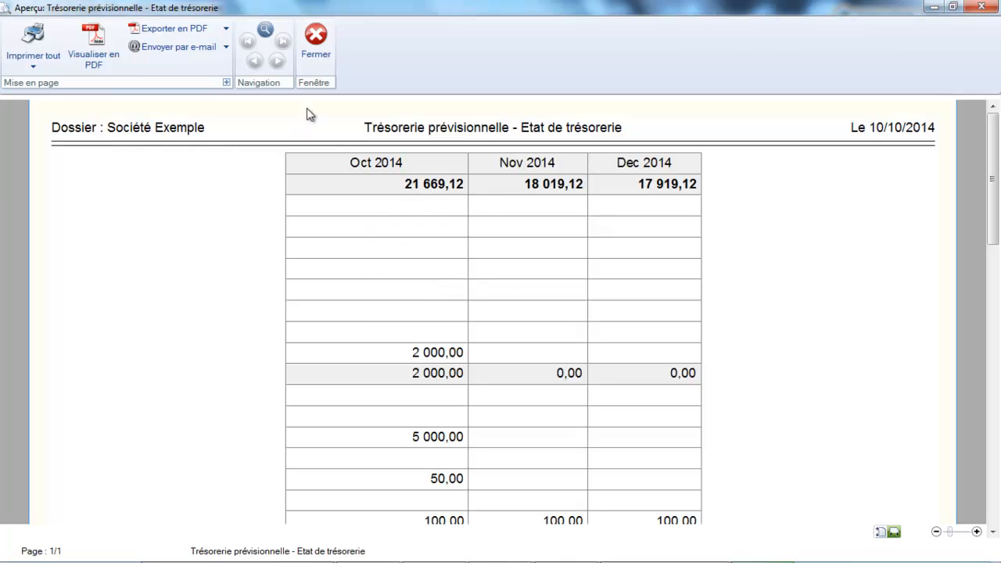
{"action": "left_click", "coordinate": [325, 62]}
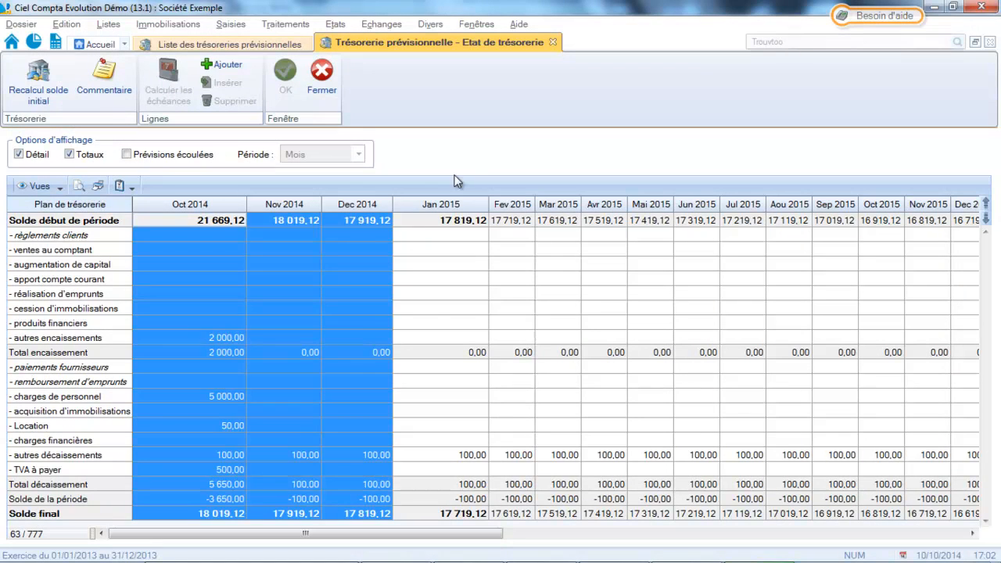
- Close the forecast, reopen "Etat de trésorerie" from the forecast list to check it, and close it again
{"action": "left_click", "coordinate": [332, 78]}
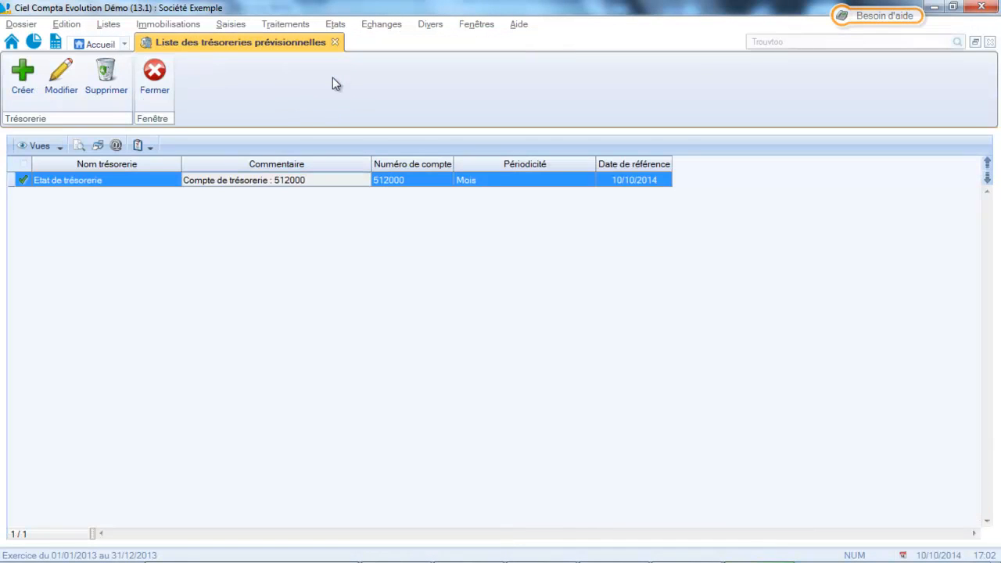
{"action": "double_click", "coordinate": [254, 182]}
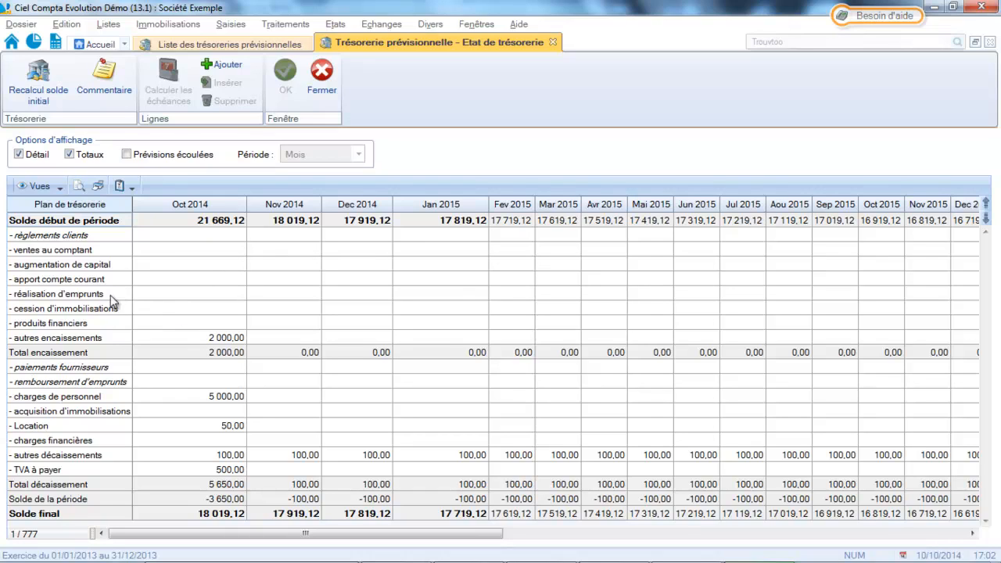
{"action": "left_click", "coordinate": [321, 82]}
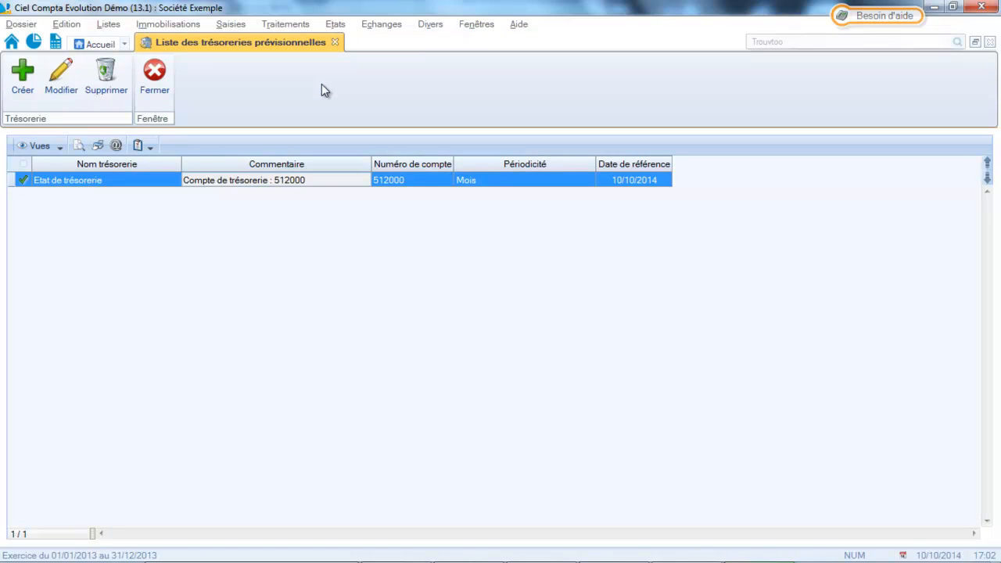